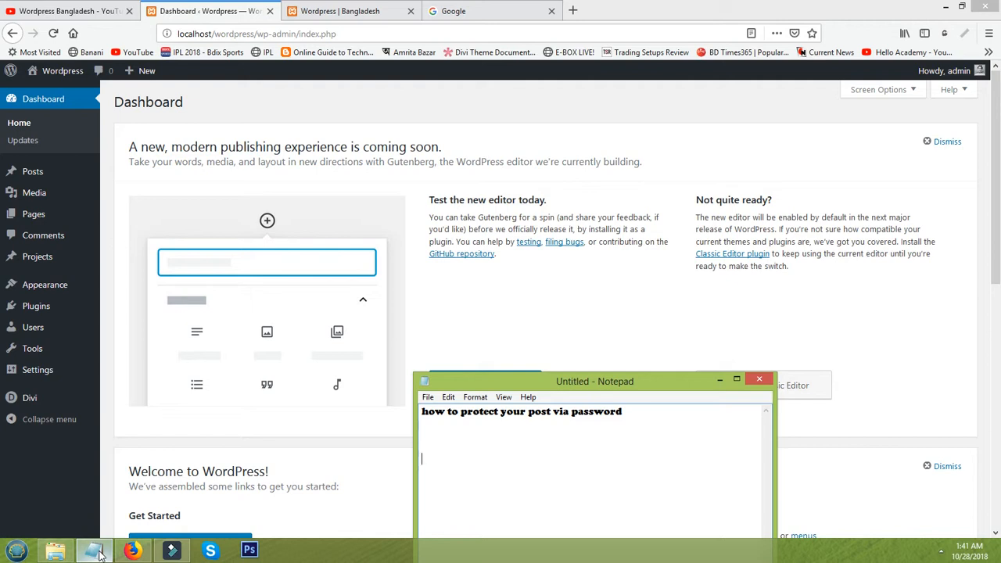
View the 'Wordpress | Bangladesh' front page in Firefox, then go back to the Dashboard tab
click(192, 14)
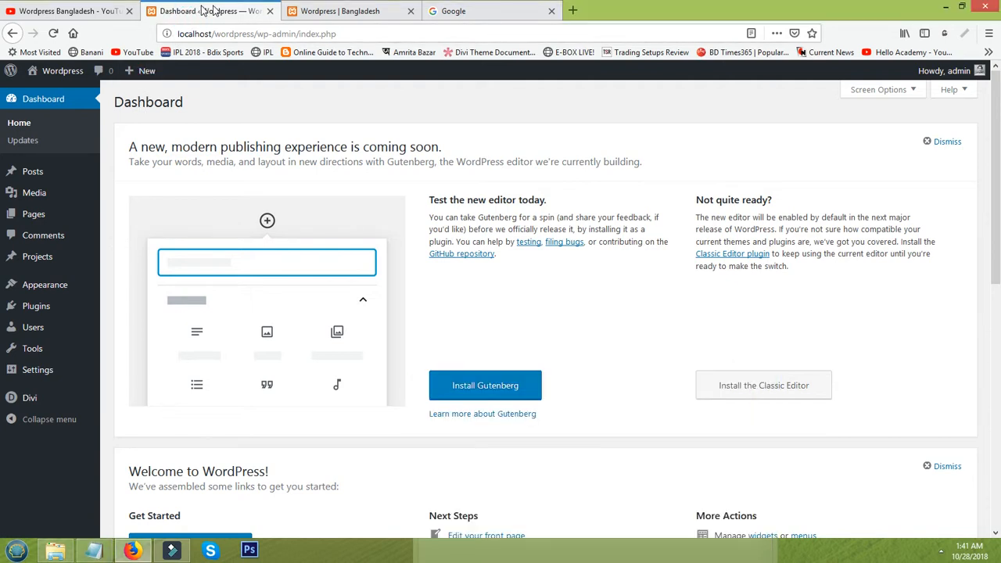
click(343, 11)
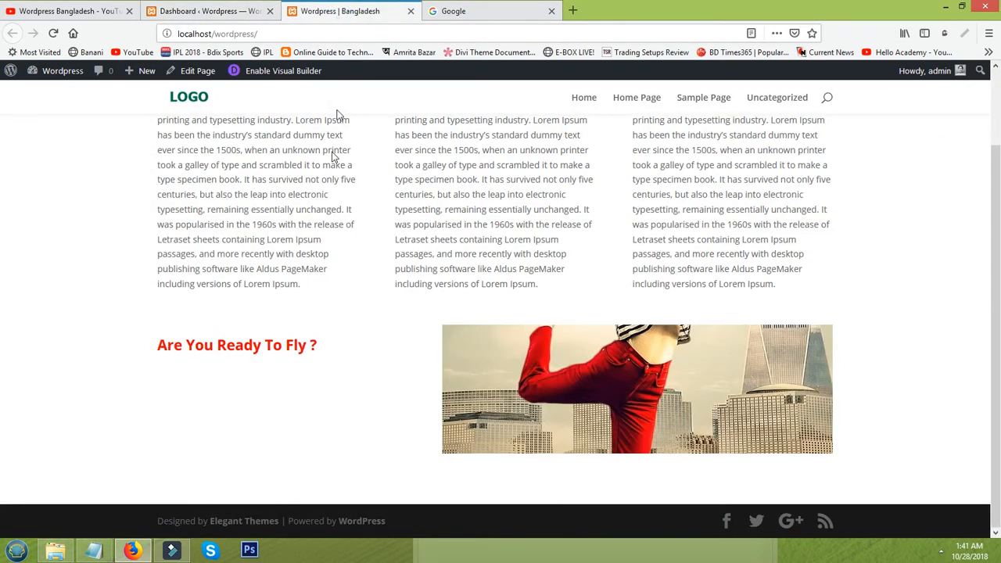
scroll(327, 192, up, 3)
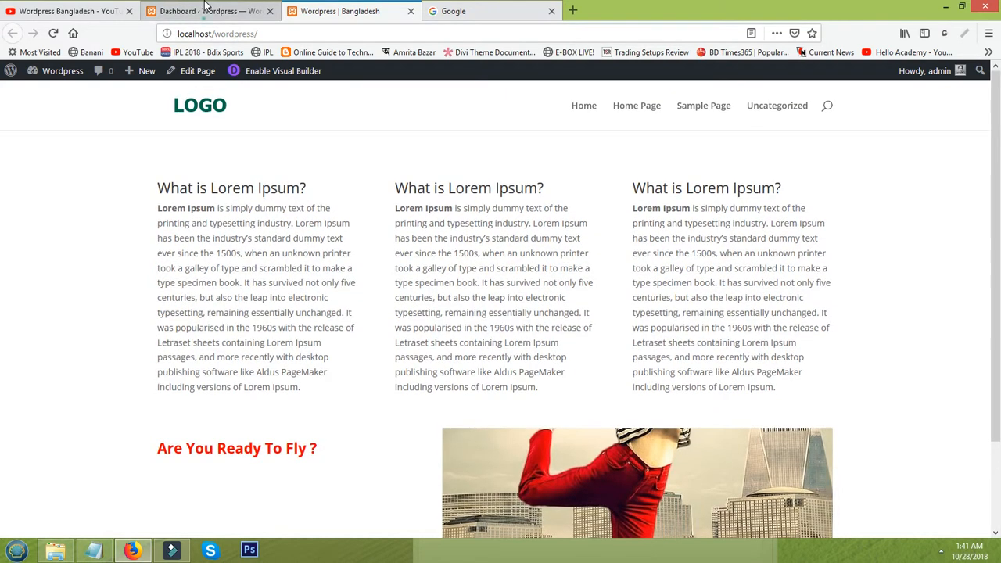
click(206, 8)
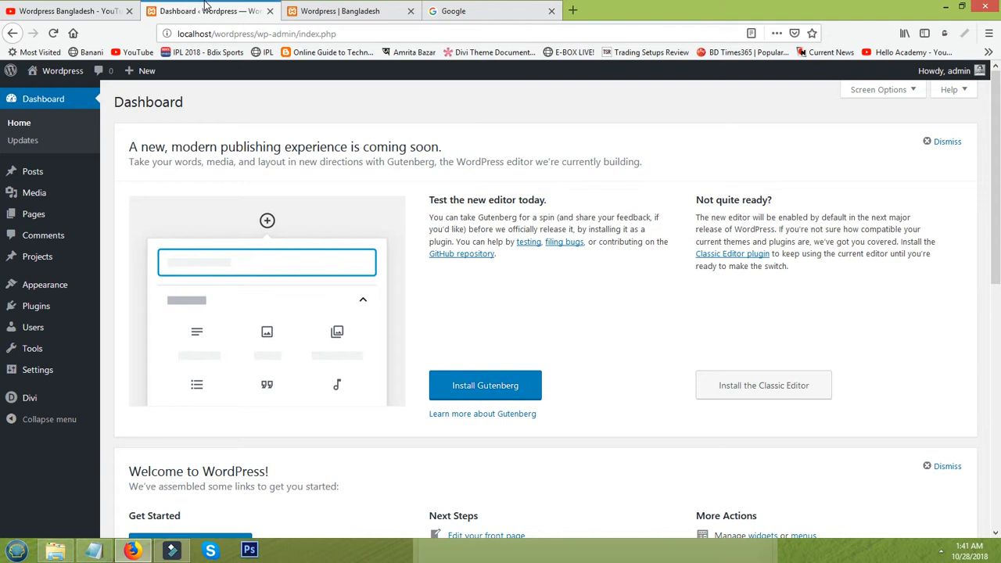
Create a new post titled '3 red rose' and move into its body
click(55, 177)
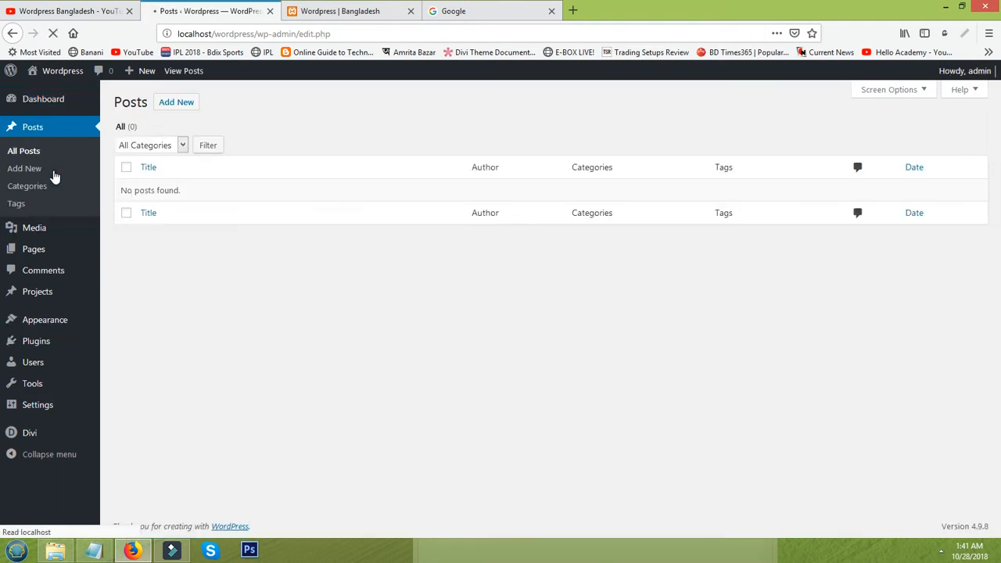
click(188, 104)
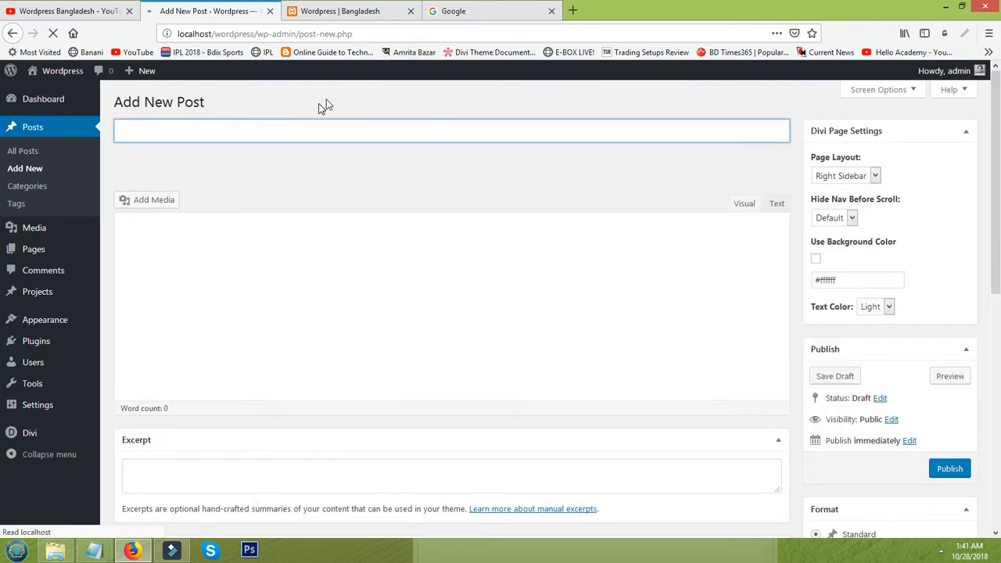
click(280, 130)
click(222, 131)
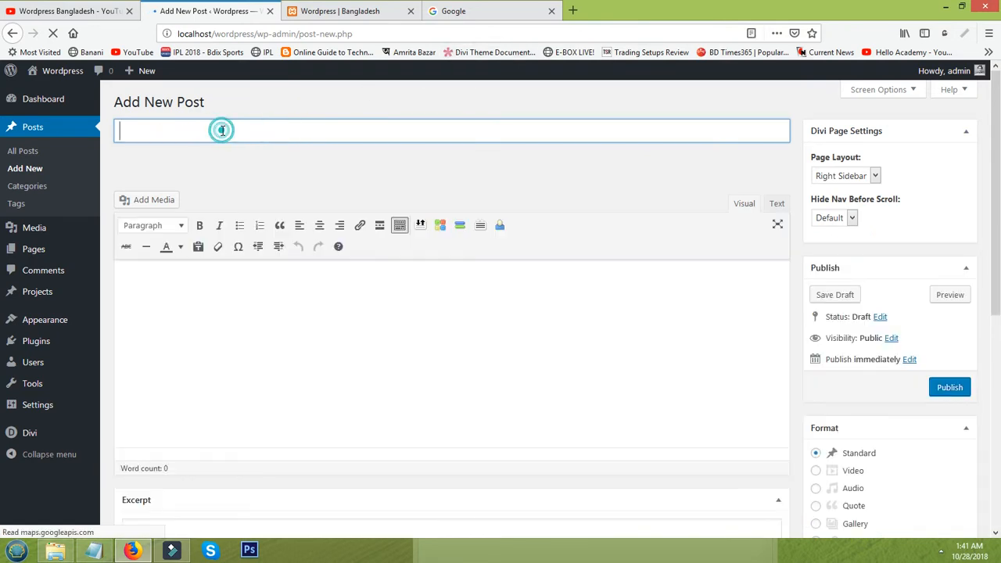
text(3 red rose)
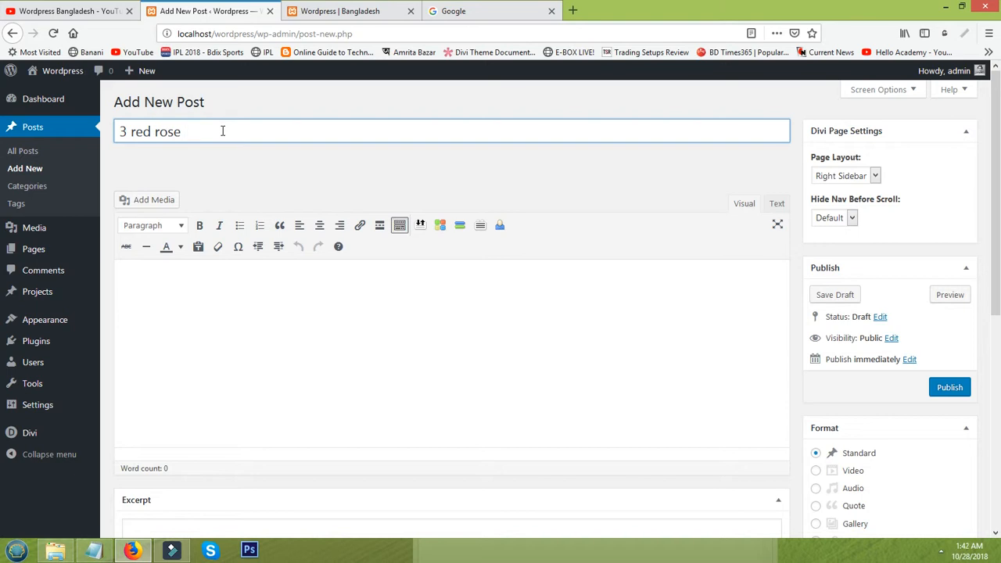
click(202, 312)
Upload flower1.png, flower2.png and flower3.png from the Draft folder to the media library
click(153, 200)
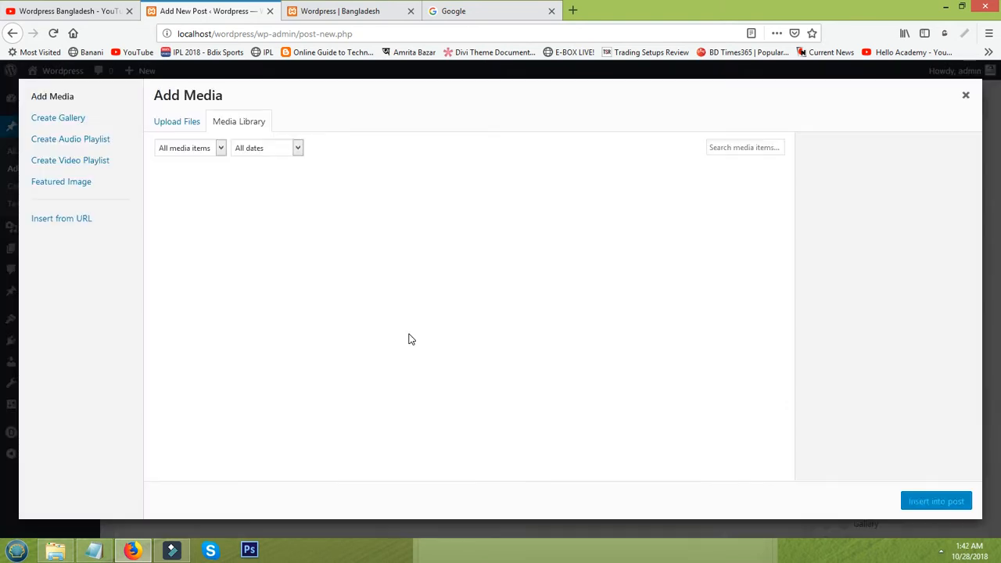
click(188, 123)
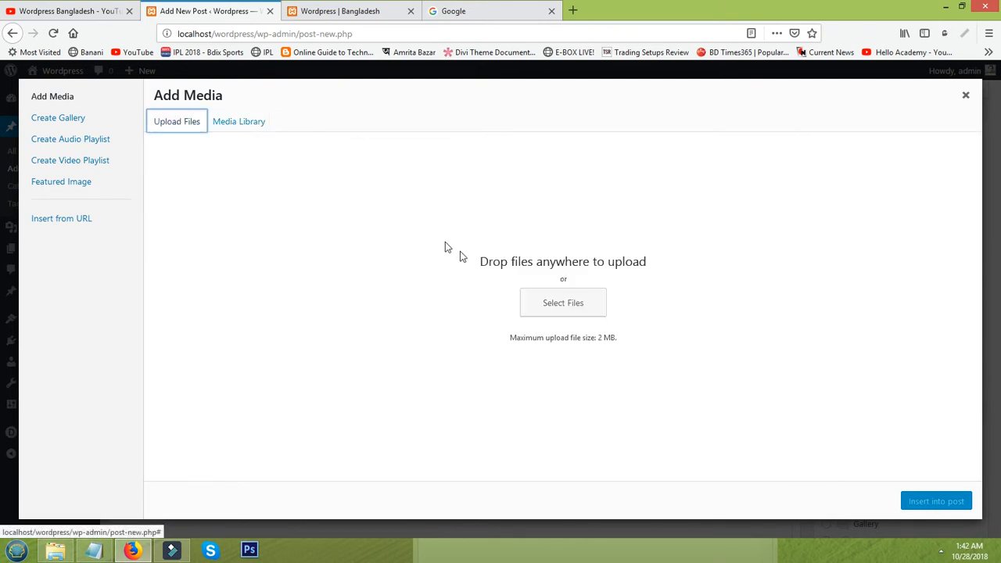
click(555, 305)
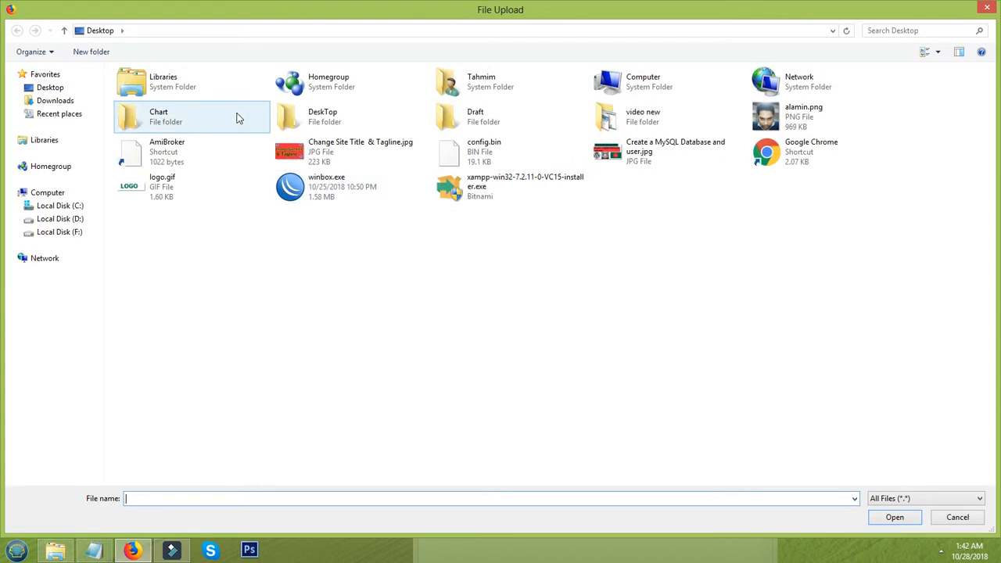
double_click(455, 126)
click(146, 119)
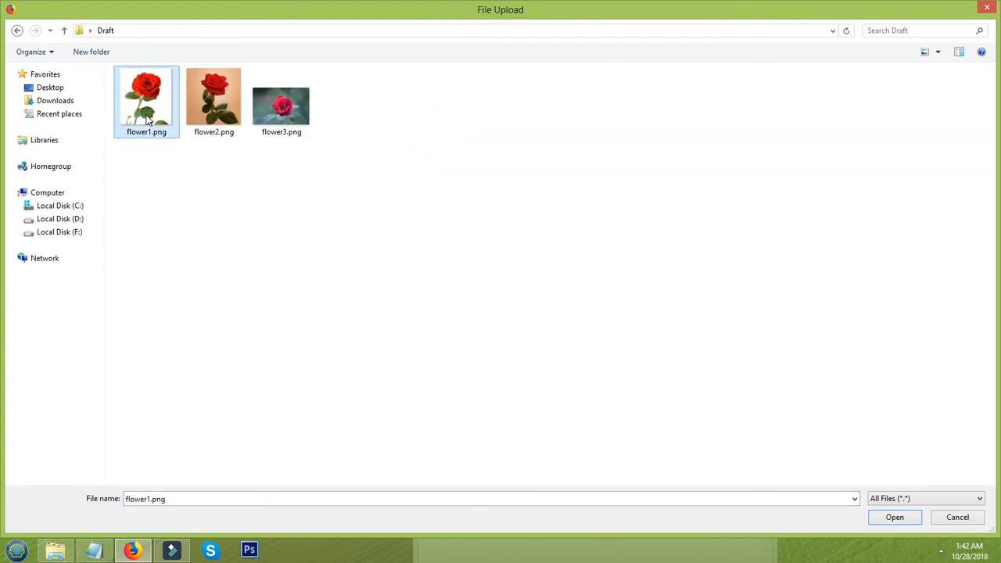
ctrl+click(205, 113)
ctrl+click(275, 117)
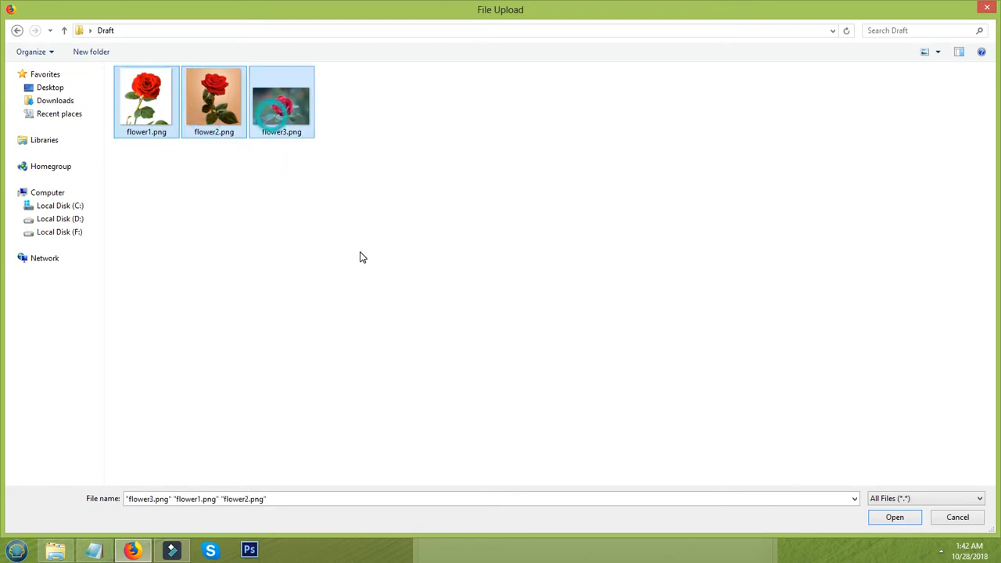
click(898, 514)
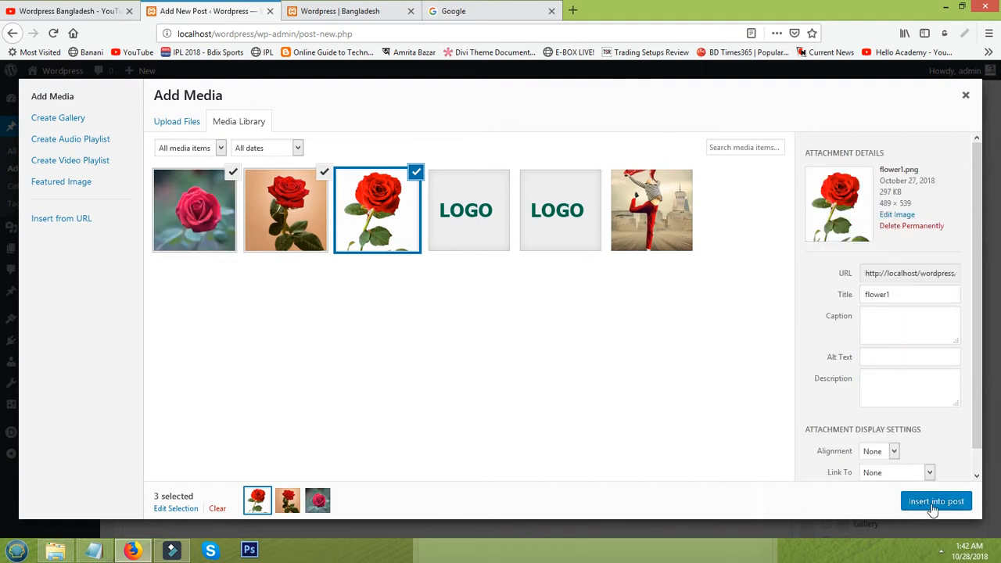
Insert the three rose images into the post, place the caret below them, and switch to Google
click(935, 502)
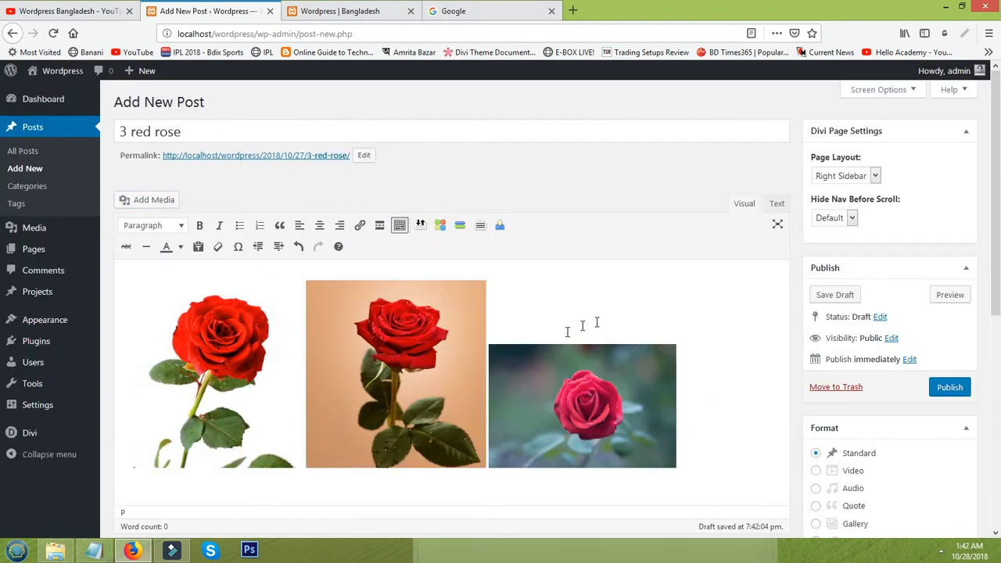
scroll(636, 311, down, 3)
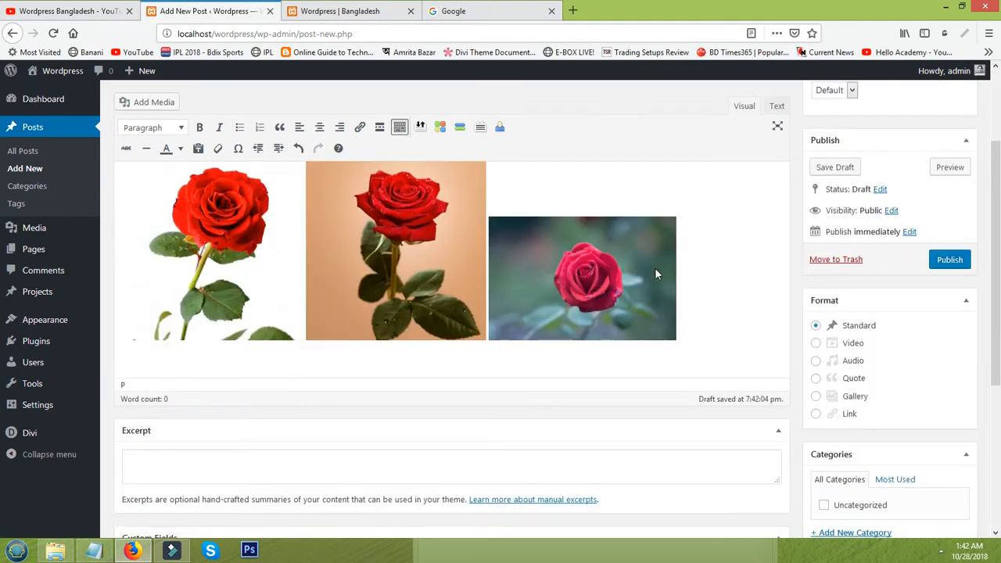
scroll(655, 267, up, 3)
click(537, 305)
click(696, 420)
scroll(696, 434, down, 2)
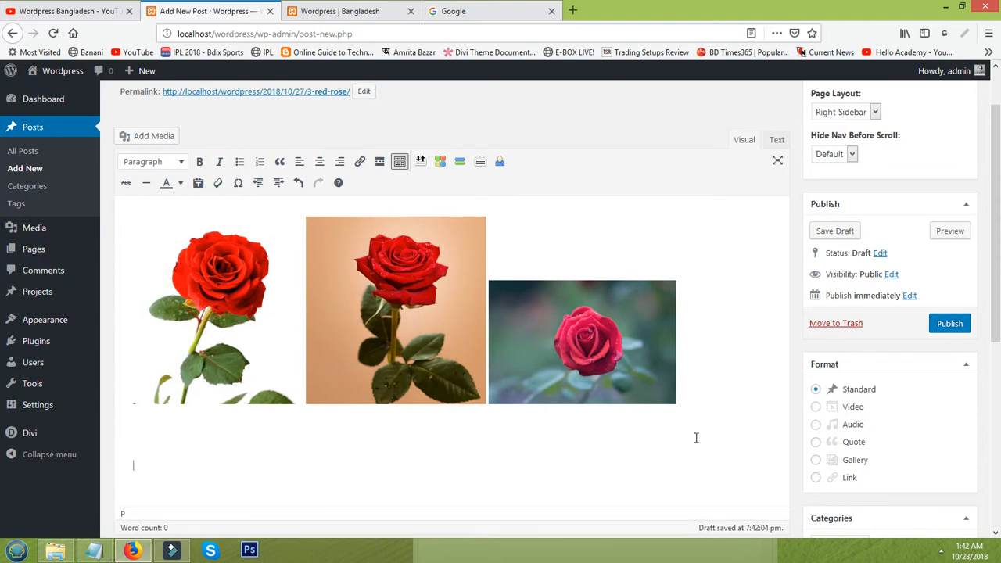
click(488, 13)
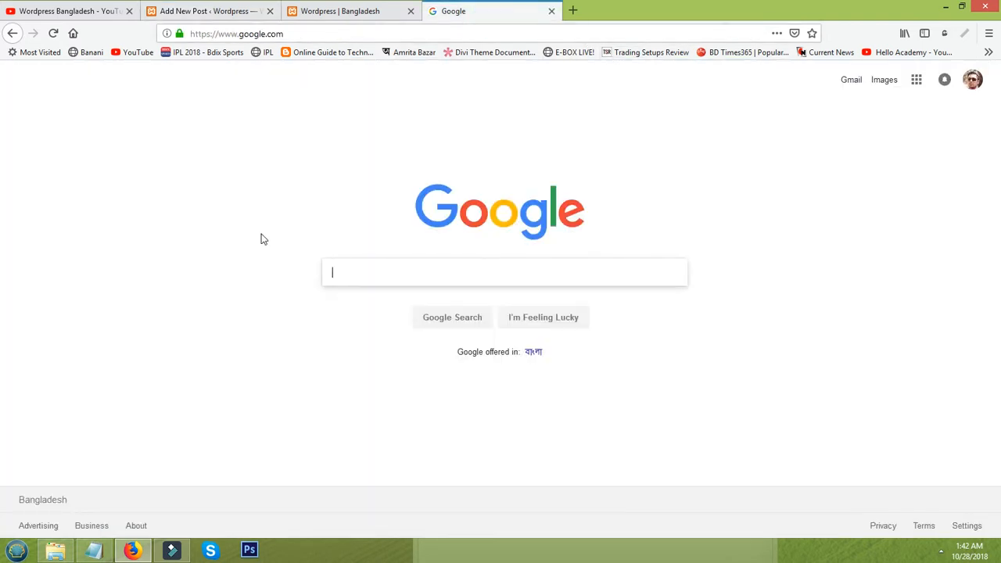
Search Google for 'dummy text' and open the Dummy Text Generator result
click(344, 268)
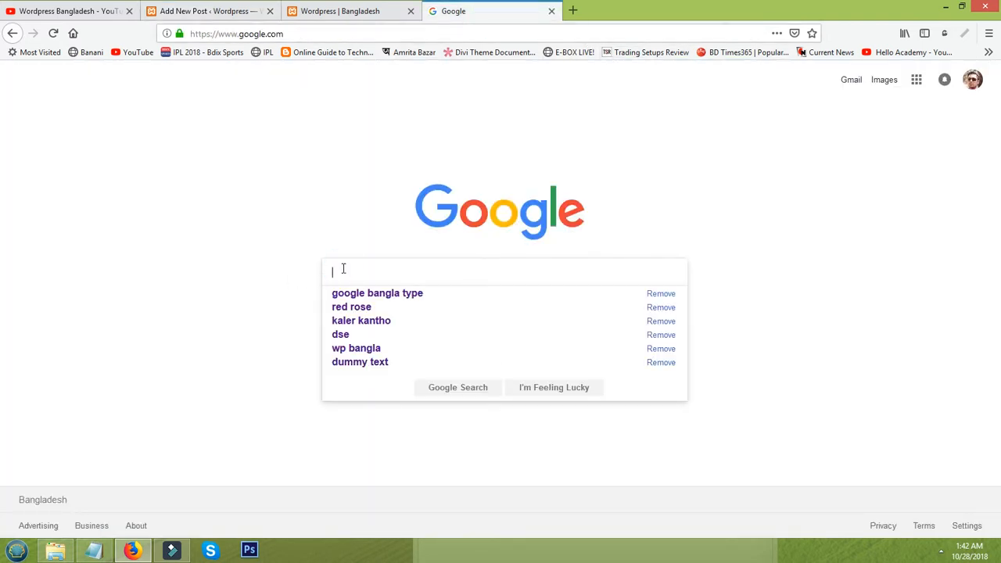
text(dum)
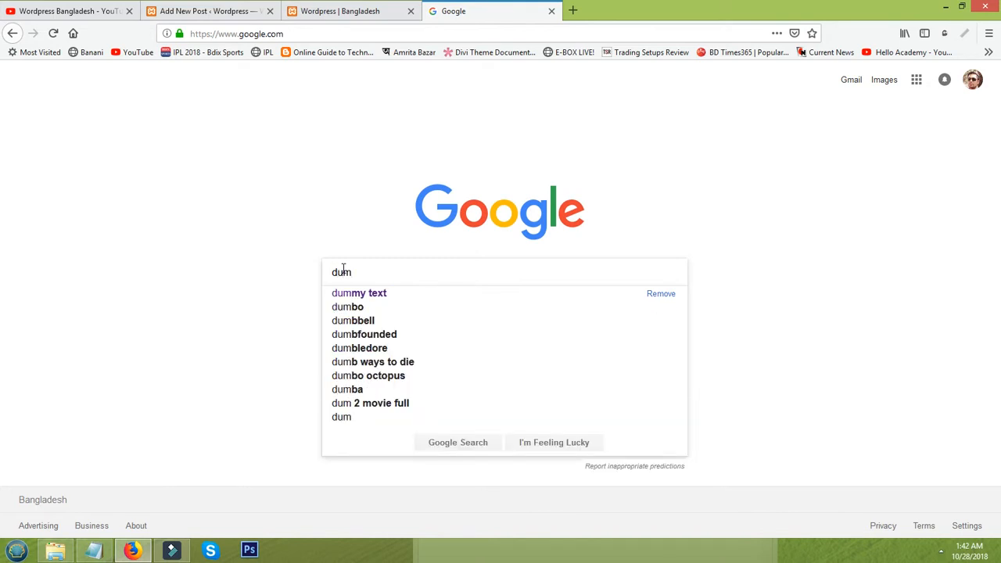
key(Down)
key(Return)
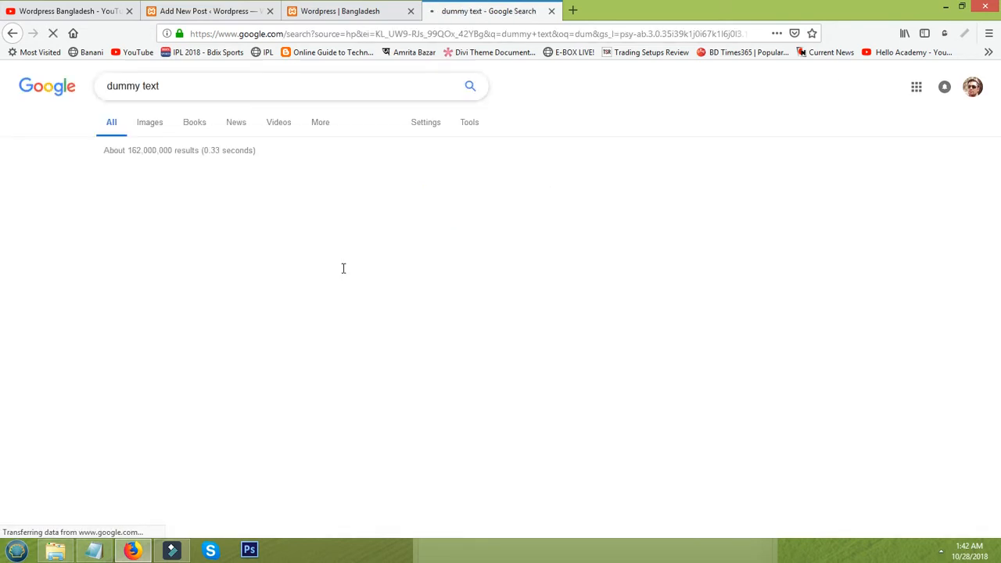
click(220, 182)
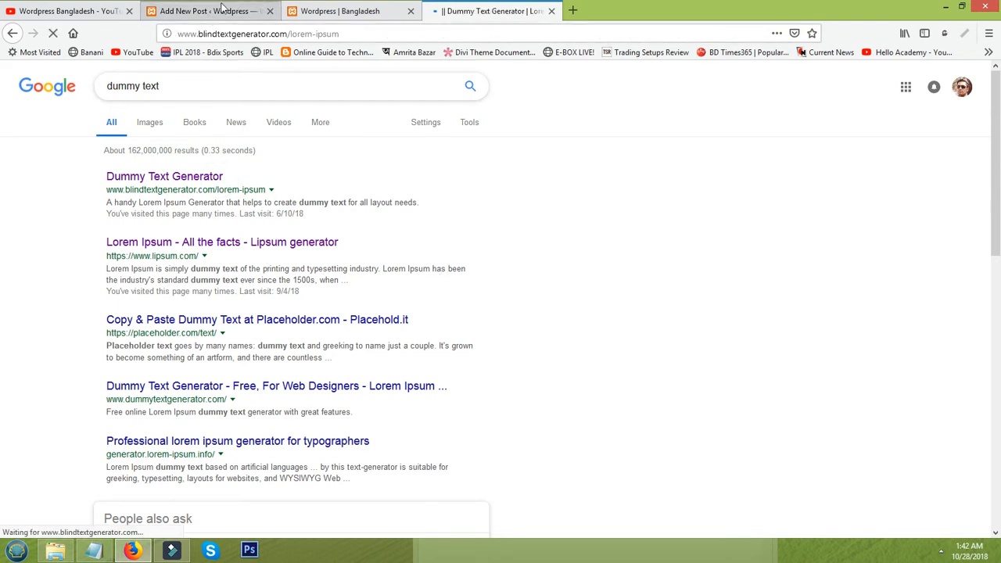
Copy the generated lorem ipsum text and return to the Add New Post tab
drag(442, 172, 586, 353)
right_click(520, 232)
click(534, 239)
click(208, 11)
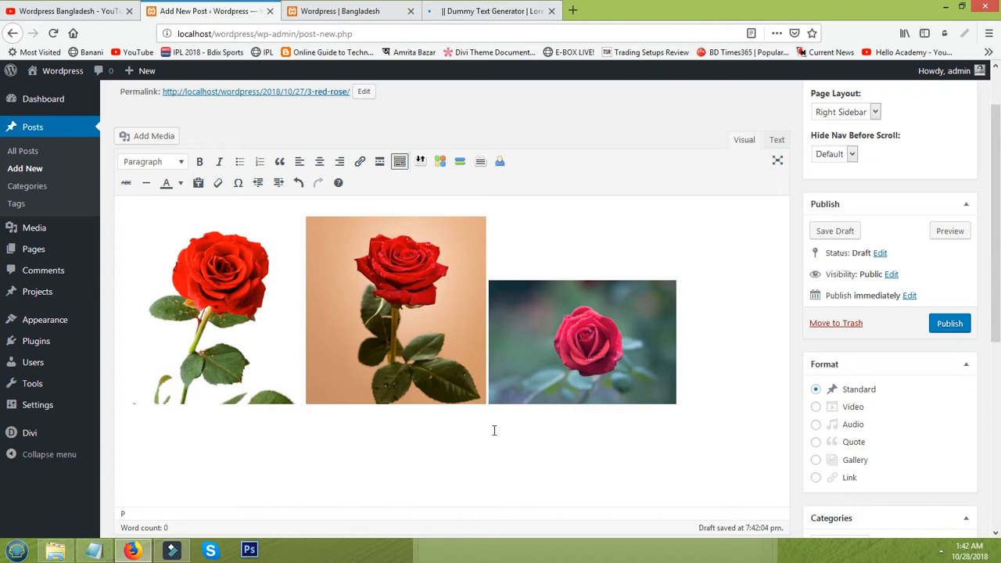
Paste the copied 200-word lorem ipsum paragraph below the three rose images
click(378, 435)
key(ctrl+v)
scroll(374, 422, down, 1)
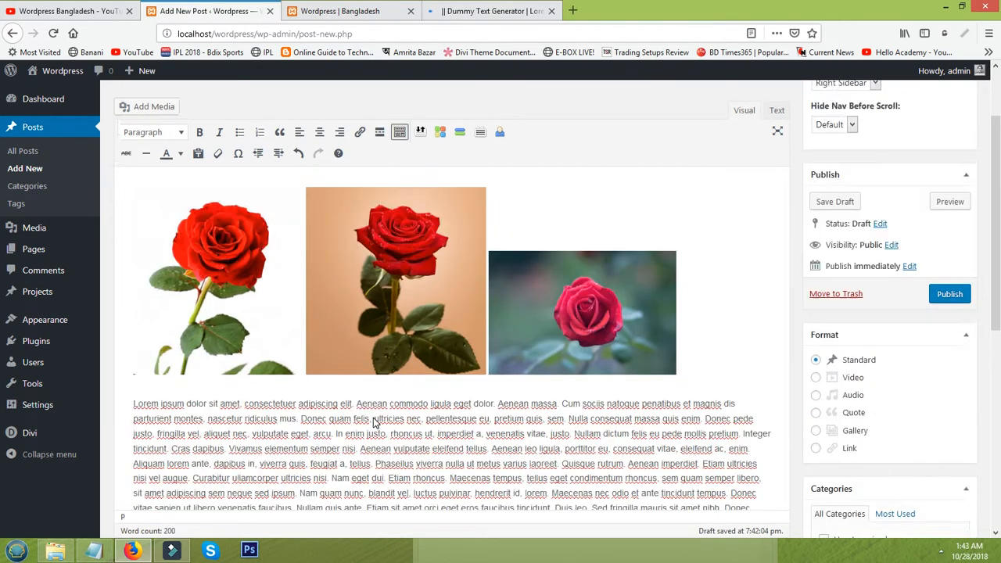
scroll(374, 423, up, 3)
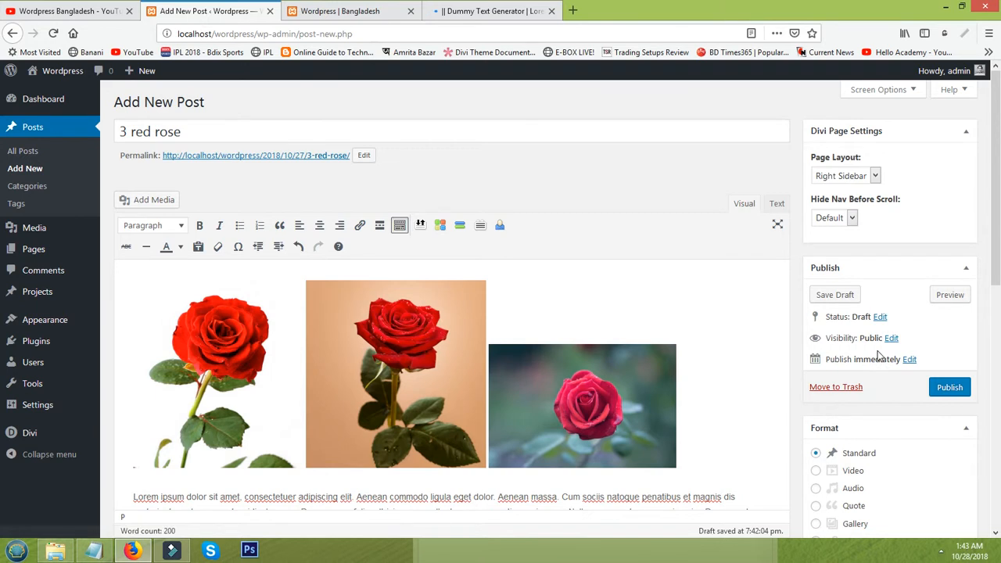
Set the post's visibility to Password protected, enter the post password, and confirm
click(891, 338)
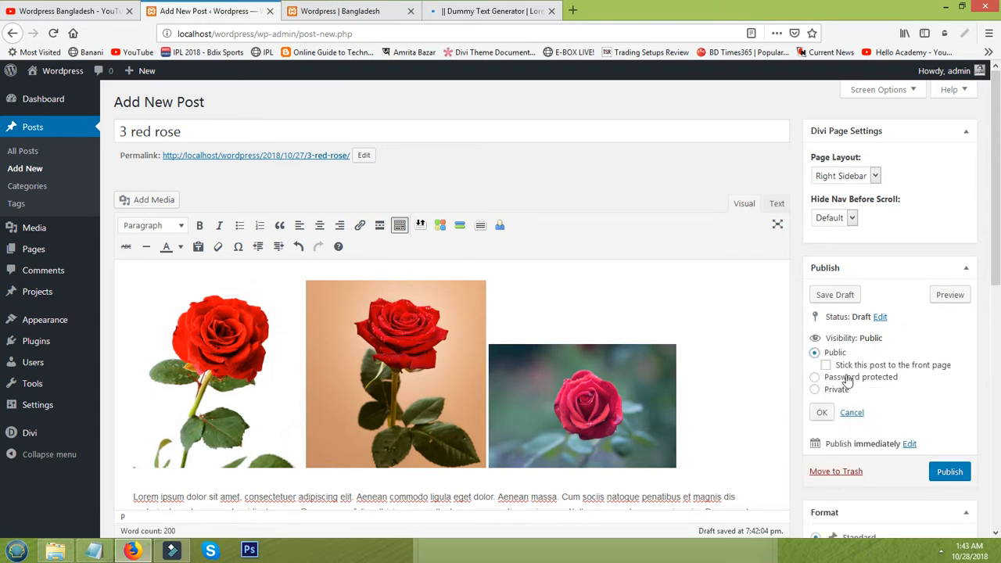
click(816, 380)
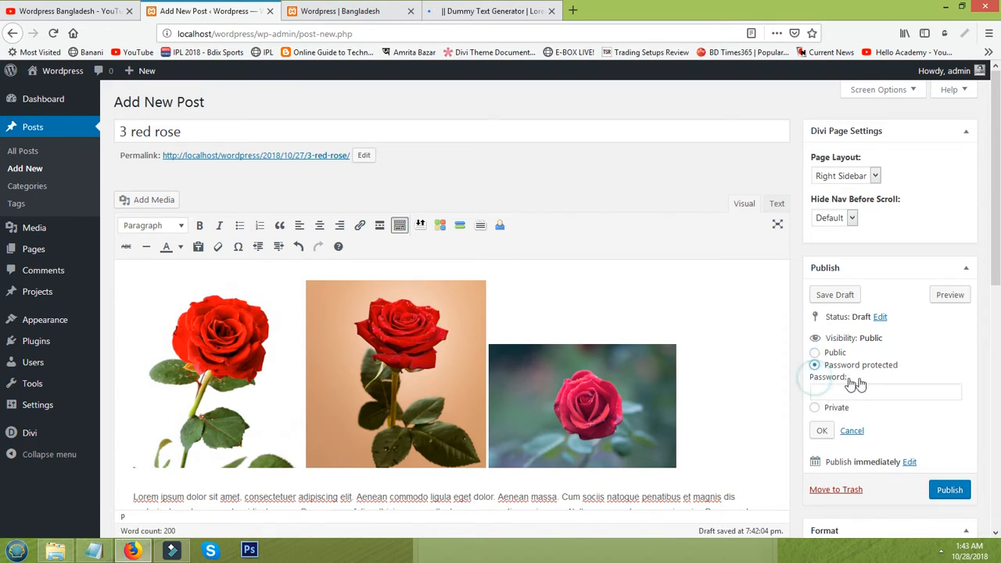
click(865, 389)
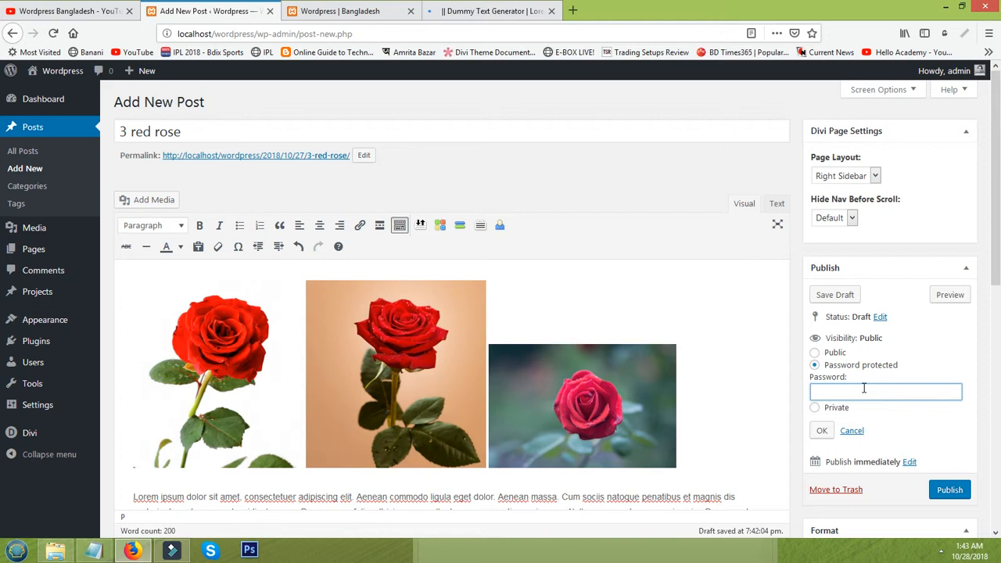
text(123)
click(826, 430)
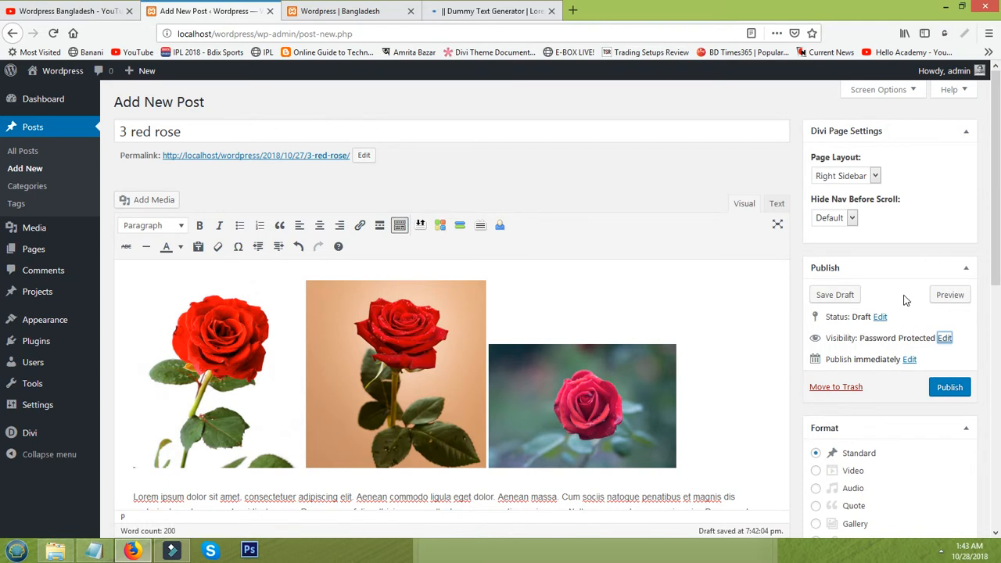
scroll(907, 298, down, 4)
scroll(909, 302, up, 3)
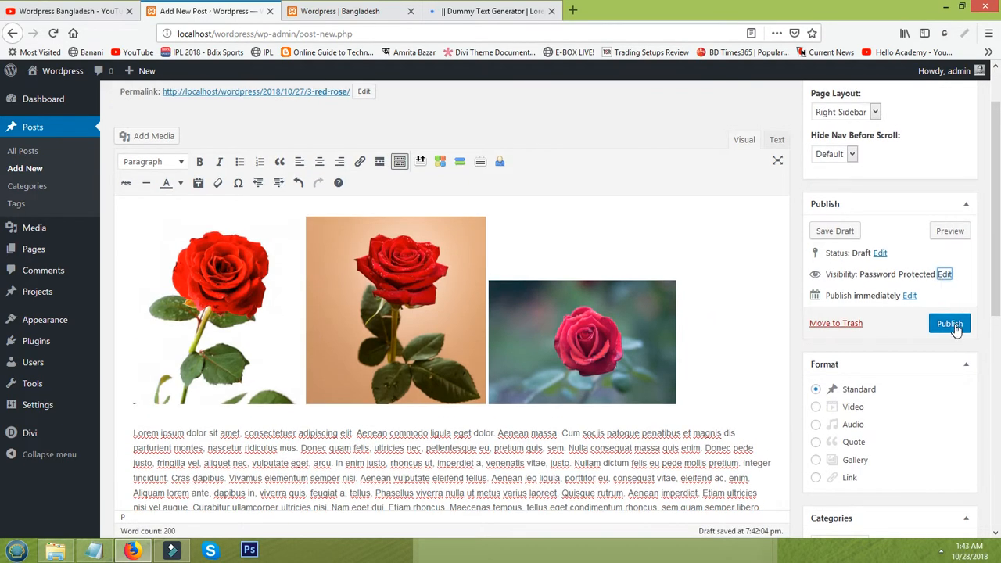
Publish the post, close the Dummy Text Generator tab, and open the live post in a new tab
click(952, 325)
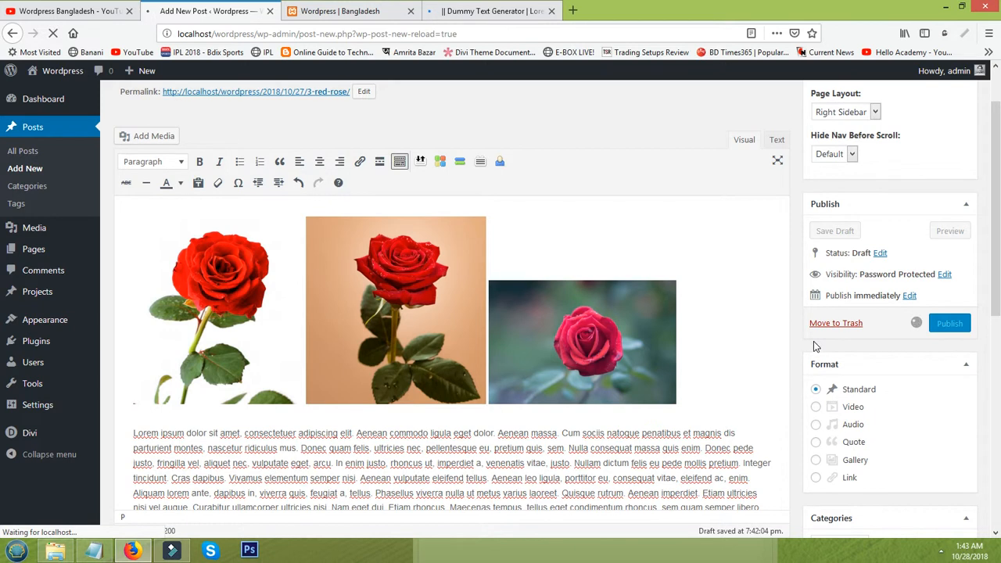
click(551, 11)
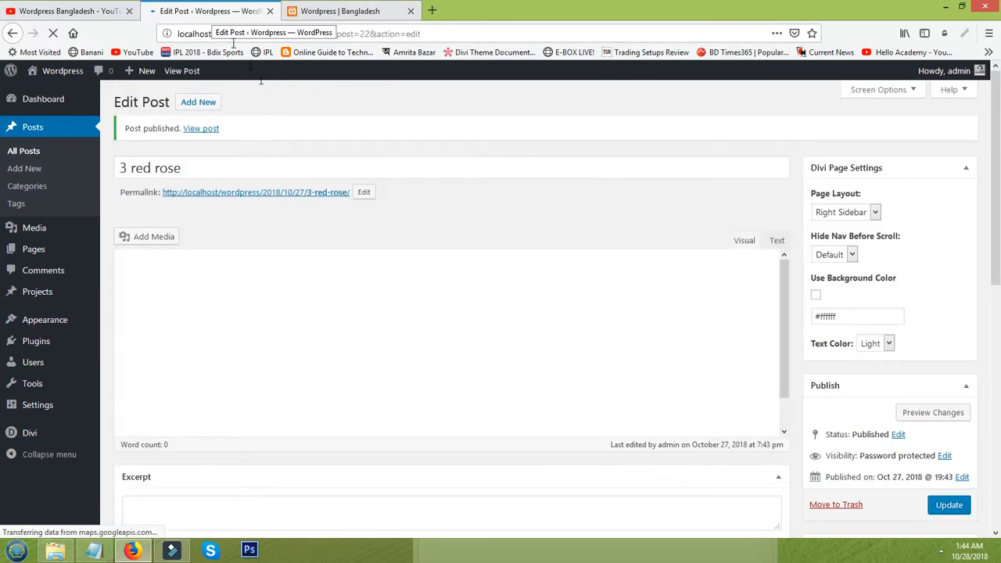
right_click(205, 131)
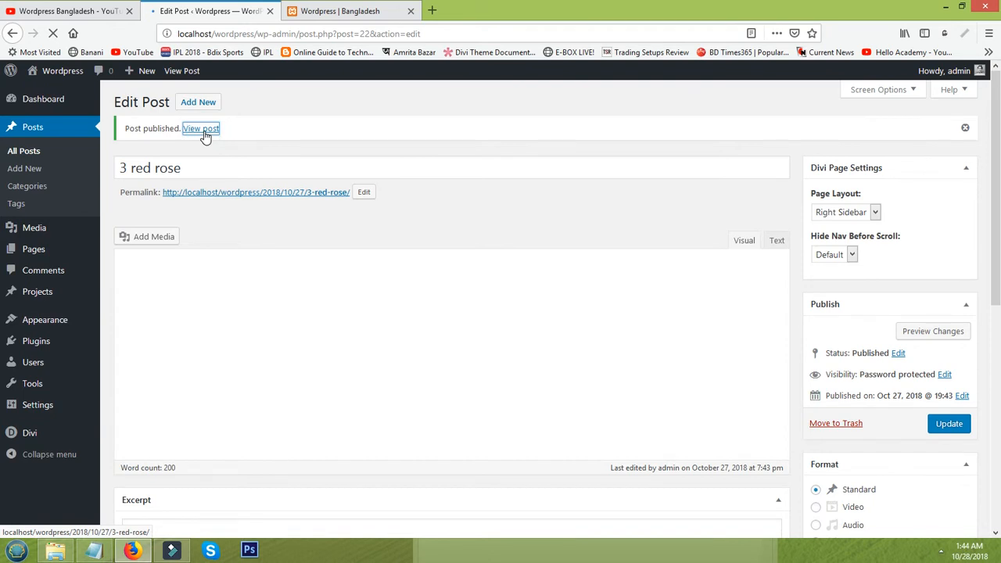
click(235, 141)
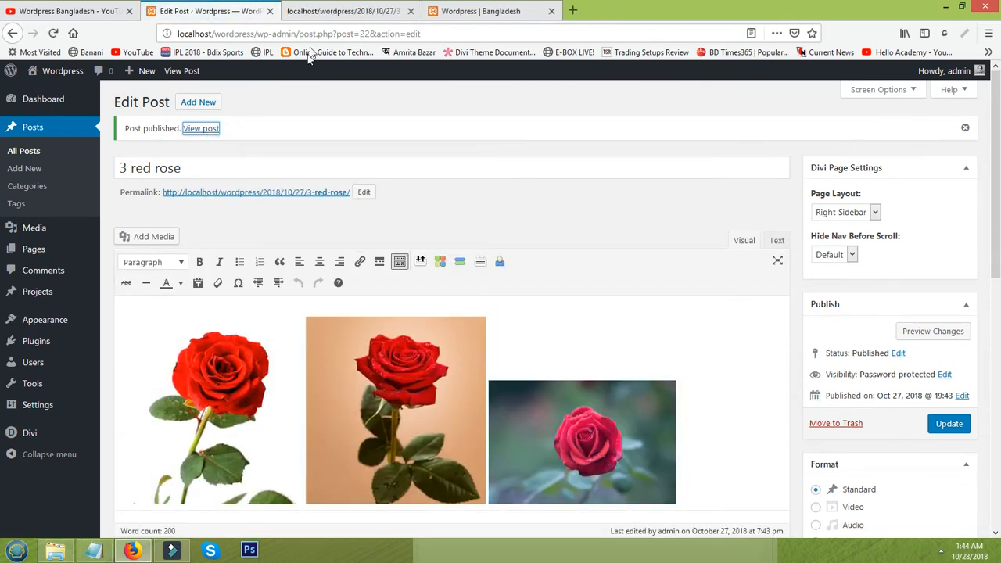
On the live post, replace the prefilled password with the post password, submit without saving it, and review the content
click(326, 11)
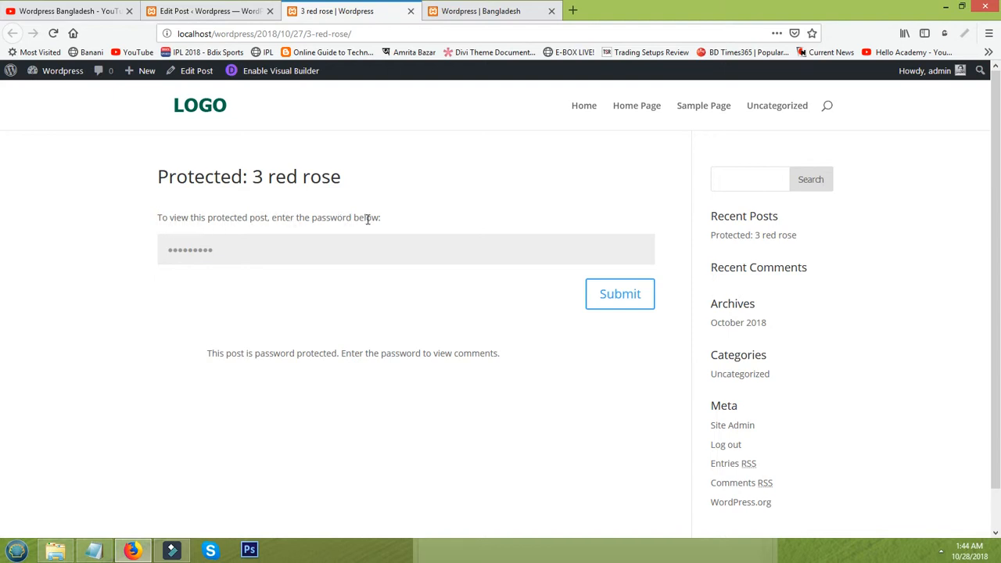
click(232, 249)
drag(232, 249, 73, 250)
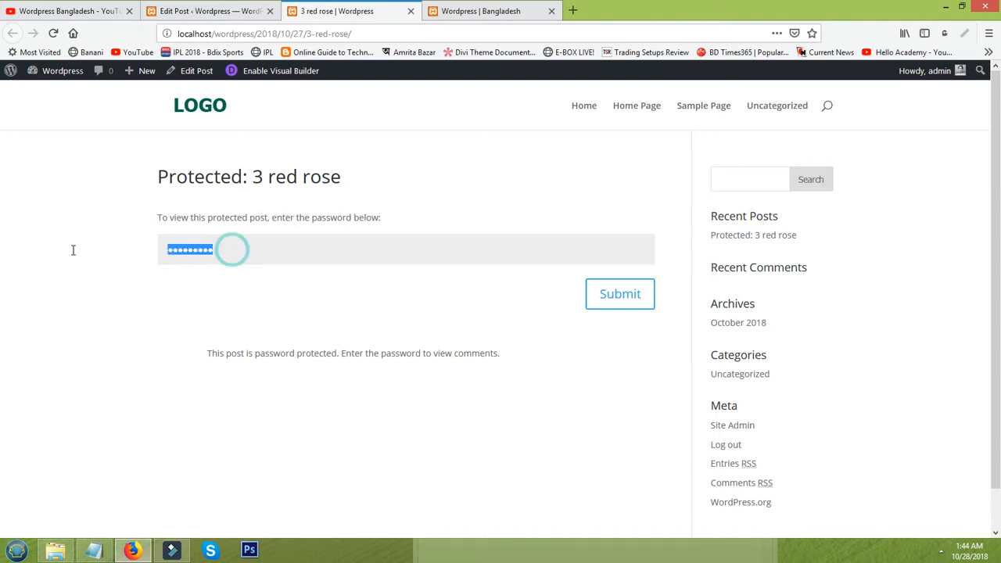
text(••••)
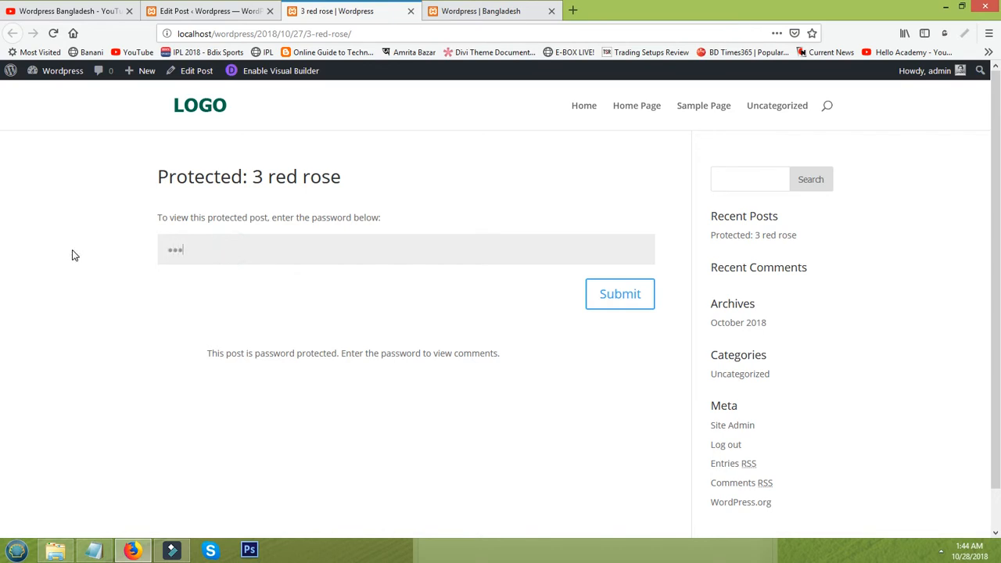
text(•)
click(610, 300)
click(328, 143)
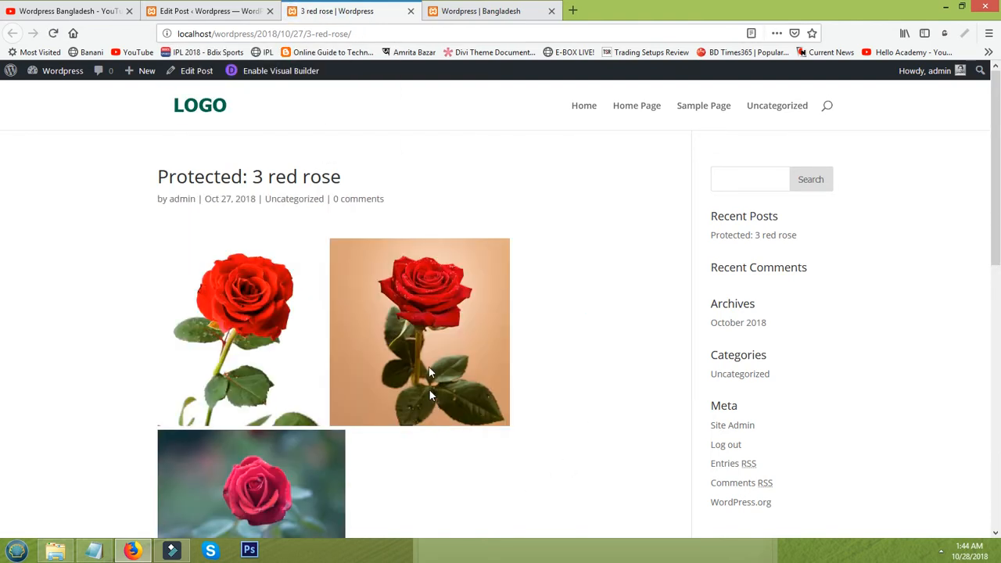
scroll(450, 339, down, 3)
scroll(399, 432, up, 3)
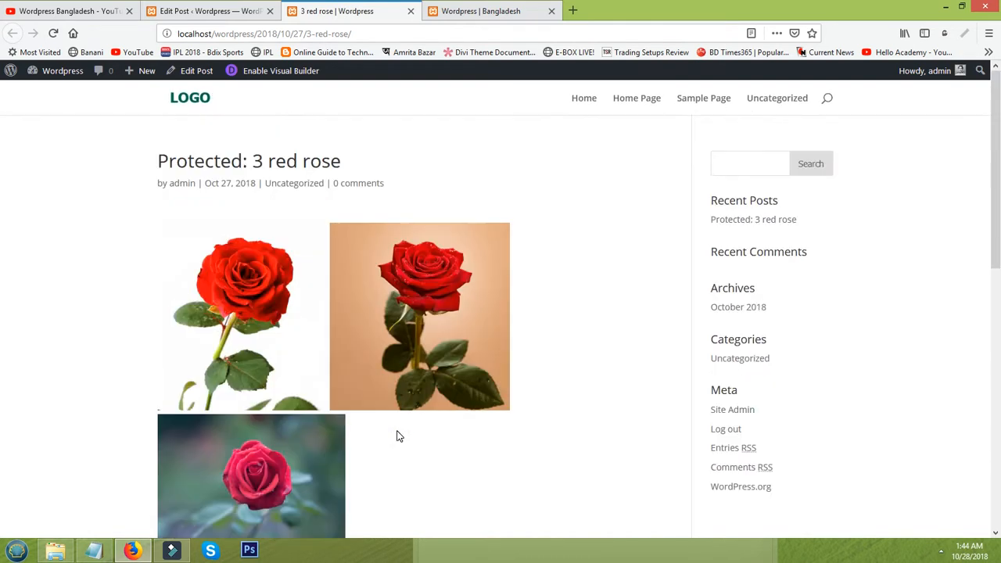
scroll(415, 424, down, 2)
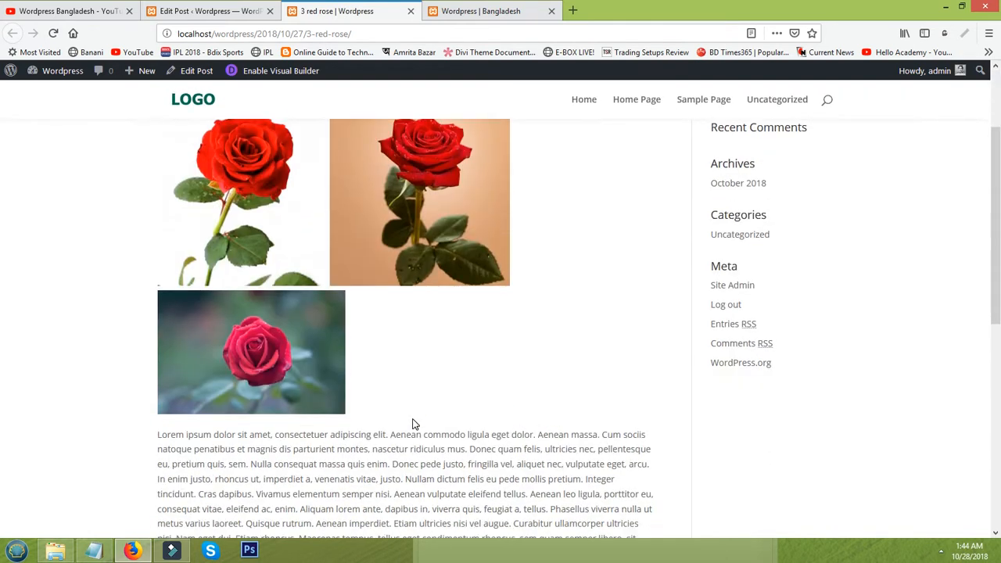
scroll(414, 424, up, 1)
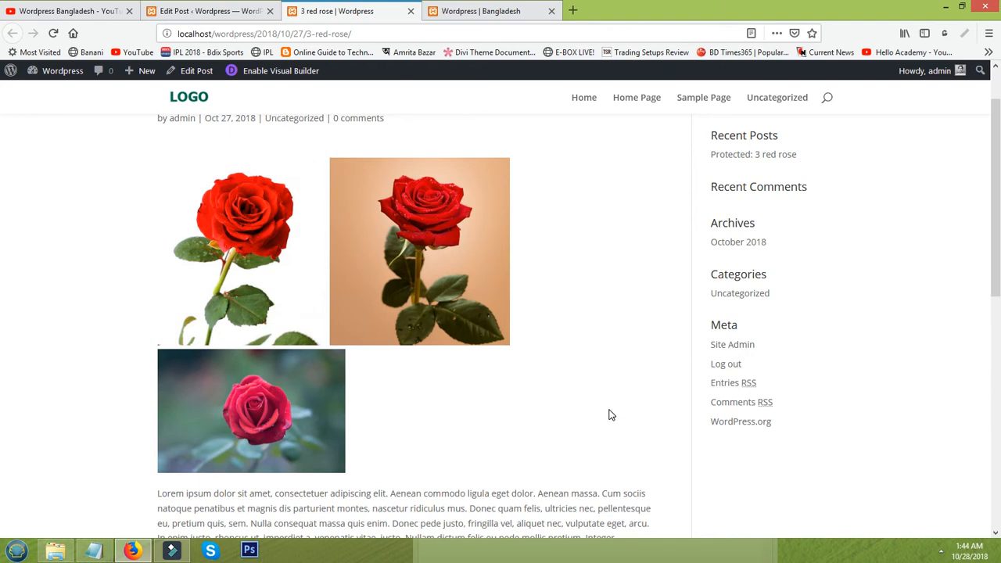